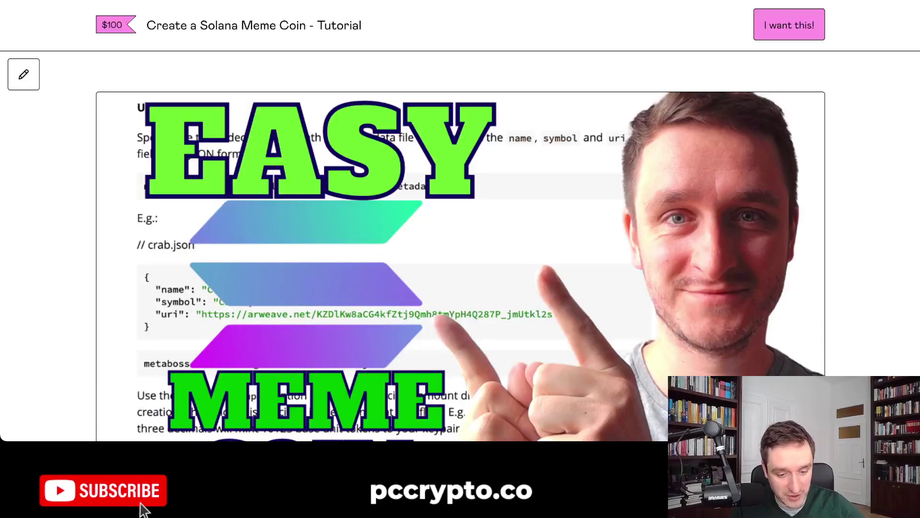
Step: Scroll the $100 Solana Meme Coin tutorial page, check the Solana Devs #general channel, and return
{"action": "scroll", "coordinate": [460, 221], "scroll_direction": "down", "scroll_amount": 10}
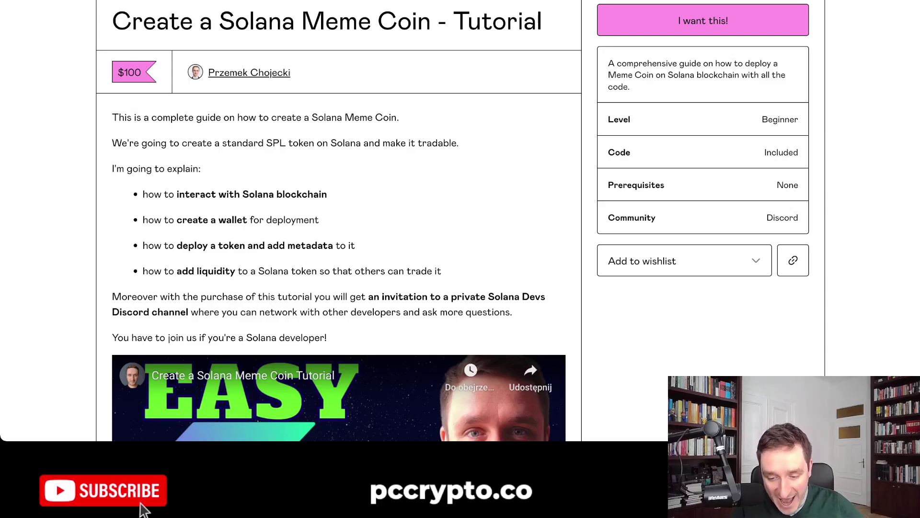
{"action": "key", "text": "super+Tab"}
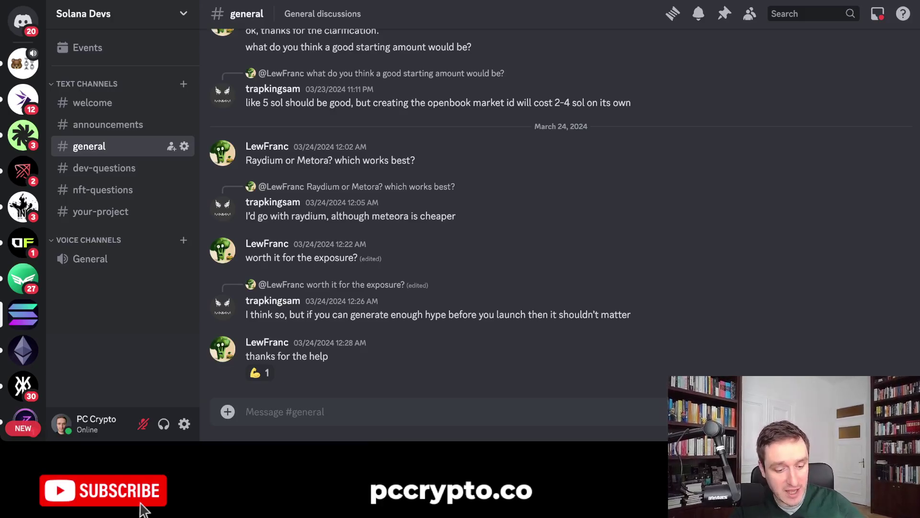
{"action": "key", "text": "super+Tab"}
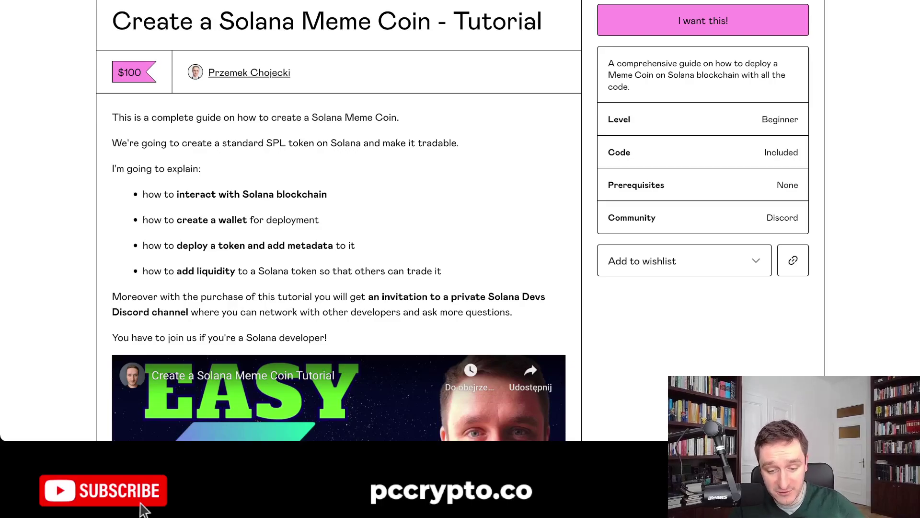
Step: Switch to the Dexlab Mintinglab My Tokens page
{"action": "key", "text": "ctrl+Tab"}
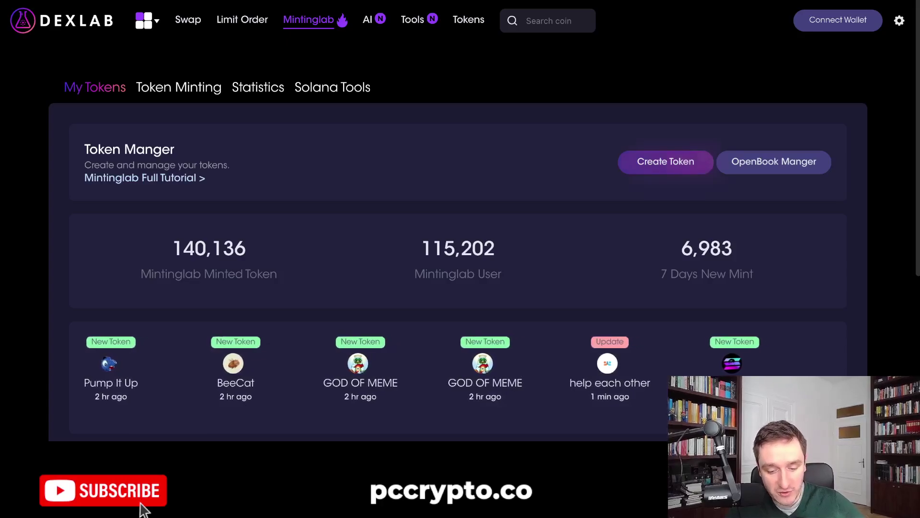
Step: Scroll through the SPL Token Minting fields down to Connect Wallet and the CREATE TOKEN step
{"action": "scroll", "coordinate": [458, 249], "scroll_direction": "down", "scroll_amount": 1}
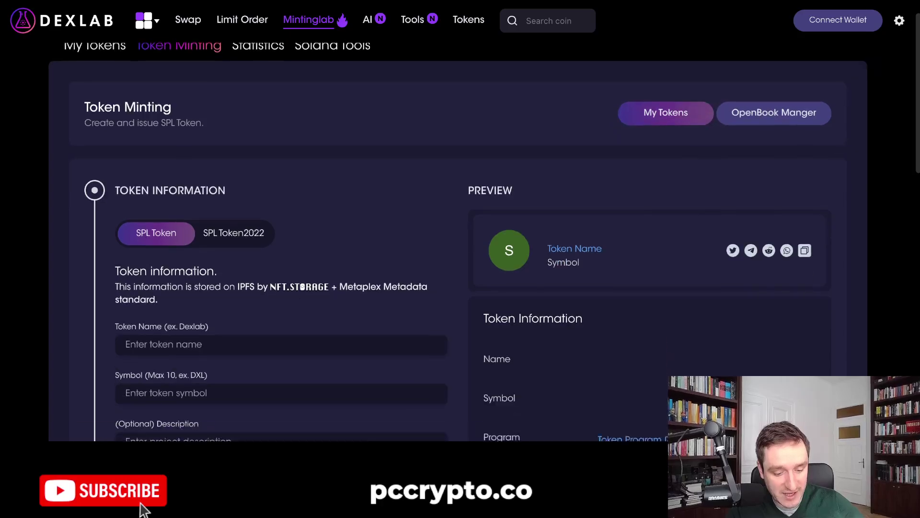
{"action": "scroll", "coordinate": [458, 249], "scroll_direction": "down", "scroll_amount": 3}
{"action": "scroll", "coordinate": [458, 249], "scroll_direction": "up", "scroll_amount": 2}
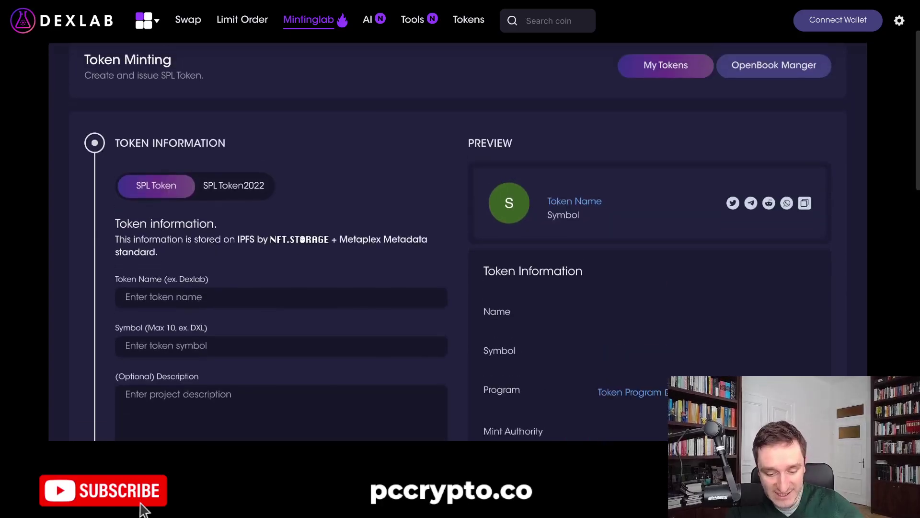
{"action": "scroll", "coordinate": [458, 249], "scroll_direction": "down", "scroll_amount": 1}
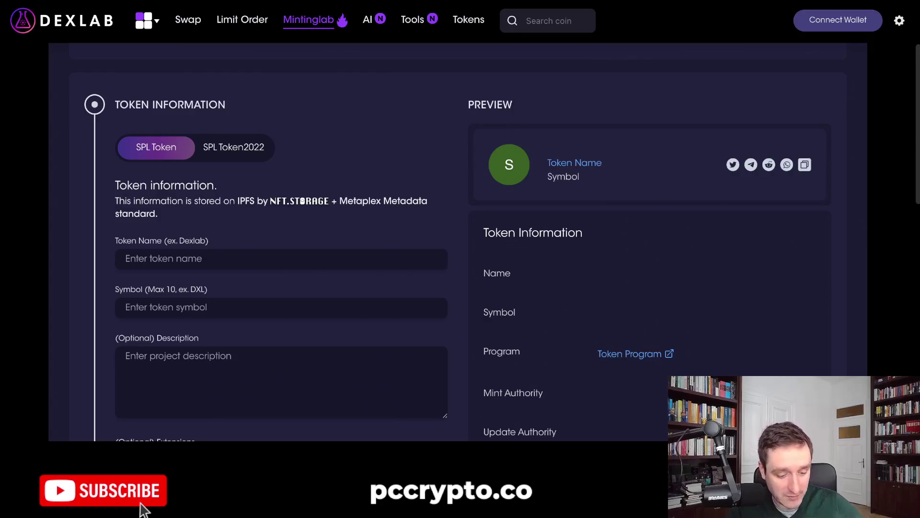
{"action": "scroll", "coordinate": [281, 288], "scroll_direction": "down", "scroll_amount": 2}
{"action": "scroll", "coordinate": [281, 288], "scroll_direction": "up", "scroll_amount": 1}
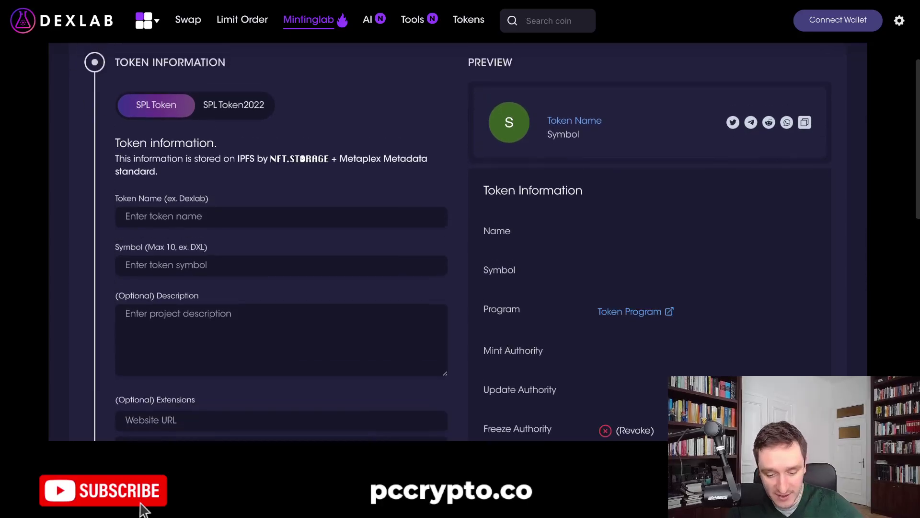
{"action": "scroll", "coordinate": [281, 239], "scroll_direction": "down", "scroll_amount": 1}
{"action": "scroll", "coordinate": [281, 240], "scroll_direction": "up", "scroll_amount": 1}
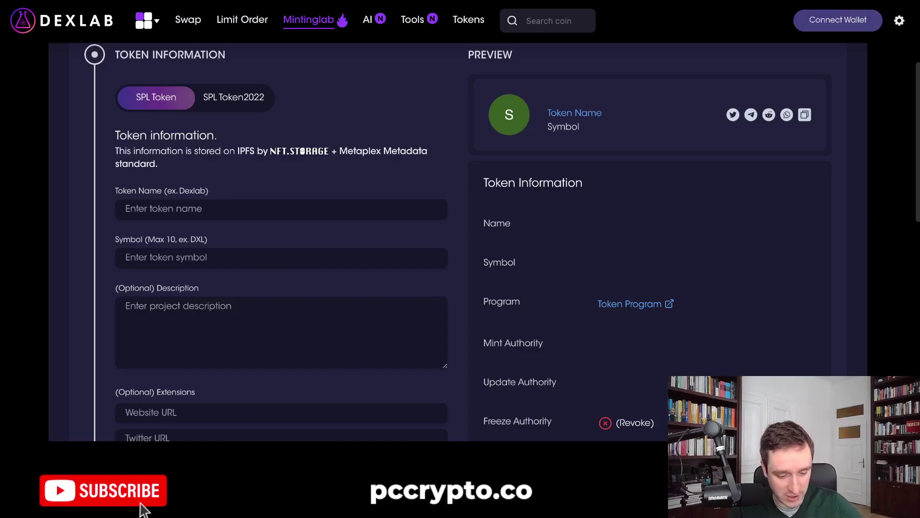
{"action": "scroll", "coordinate": [143, 510], "scroll_direction": "down", "scroll_amount": 2}
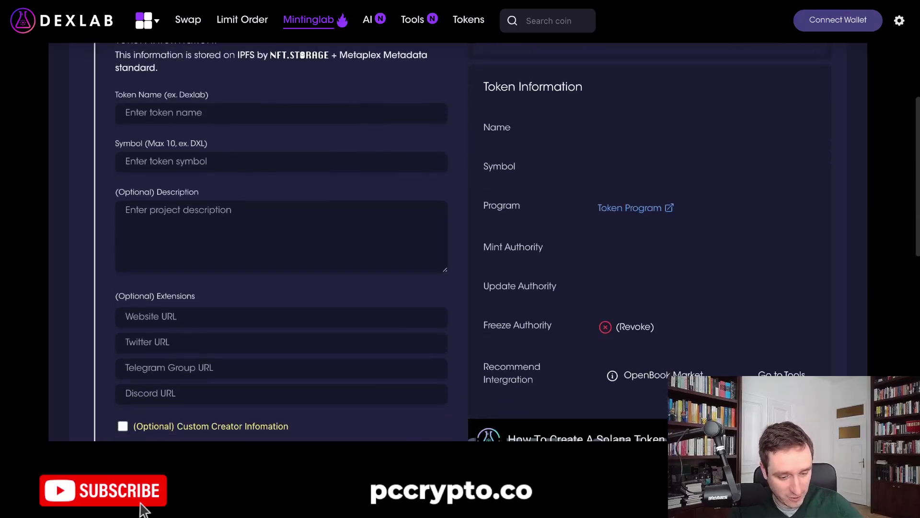
{"action": "scroll", "coordinate": [143, 509], "scroll_direction": "down", "scroll_amount": 2}
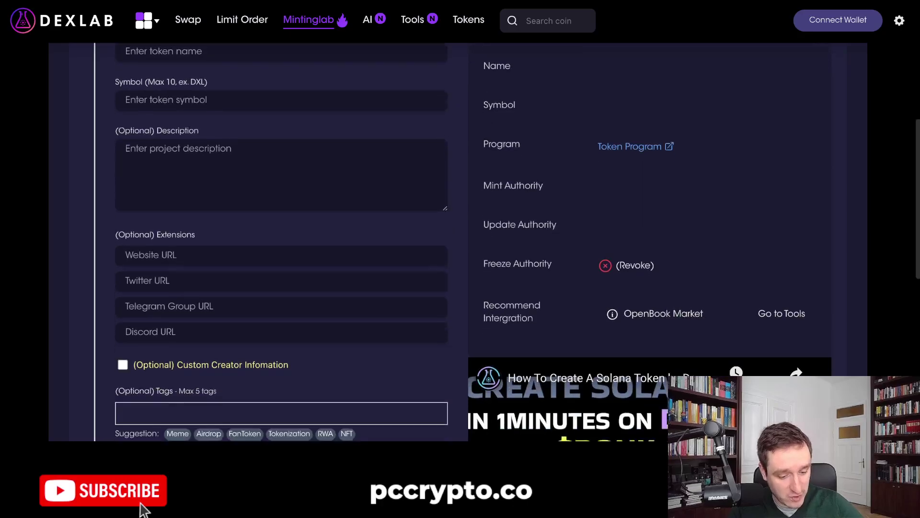
{"action": "scroll", "coordinate": [143, 509], "scroll_direction": "down", "scroll_amount": 2}
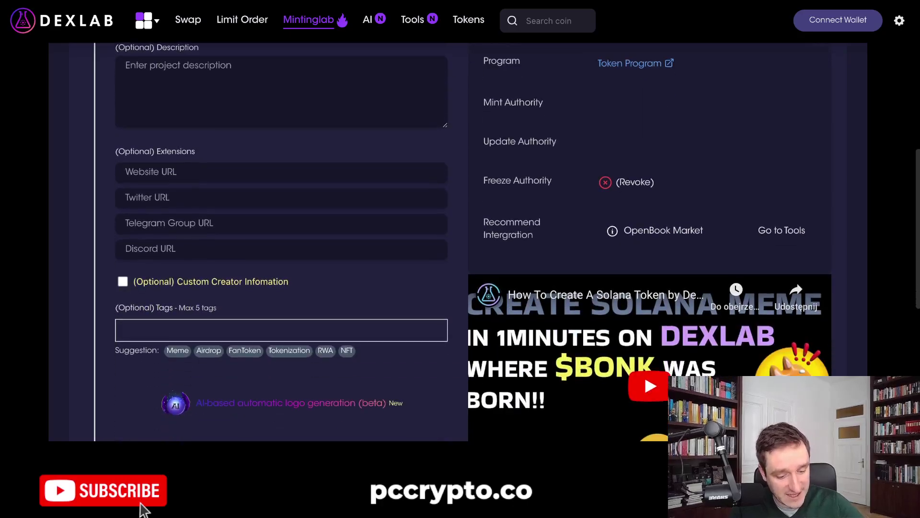
{"action": "scroll", "coordinate": [143, 509], "scroll_direction": "down", "scroll_amount": 1}
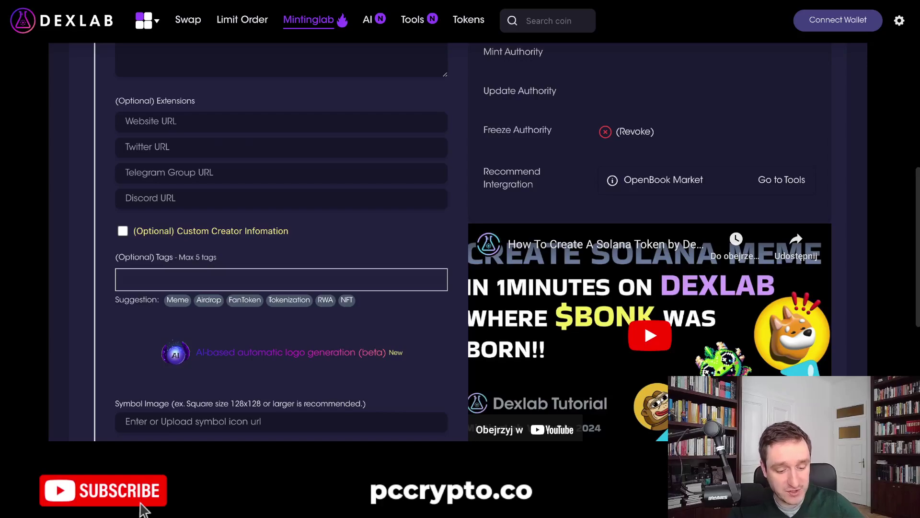
{"action": "scroll", "coordinate": [143, 509], "scroll_direction": "down", "scroll_amount": 1}
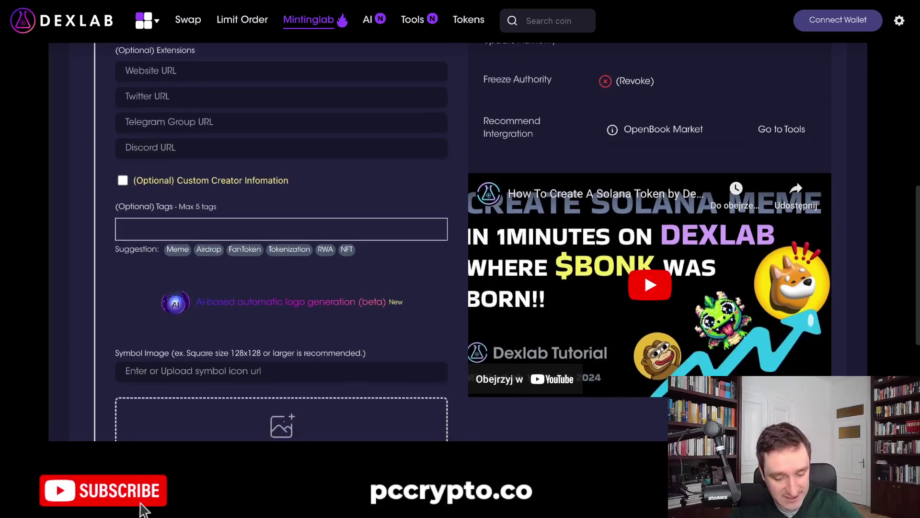
{"action": "scroll", "coordinate": [143, 509], "scroll_direction": "down", "scroll_amount": 1}
{"action": "scroll", "coordinate": [143, 509], "scroll_direction": "down", "scroll_amount": 1}
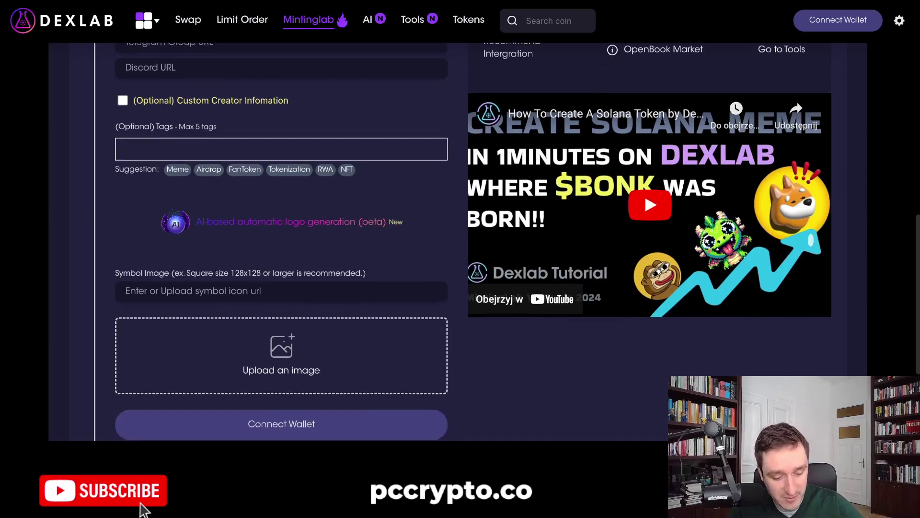
{"action": "scroll", "coordinate": [143, 509], "scroll_direction": "down", "scroll_amount": 3}
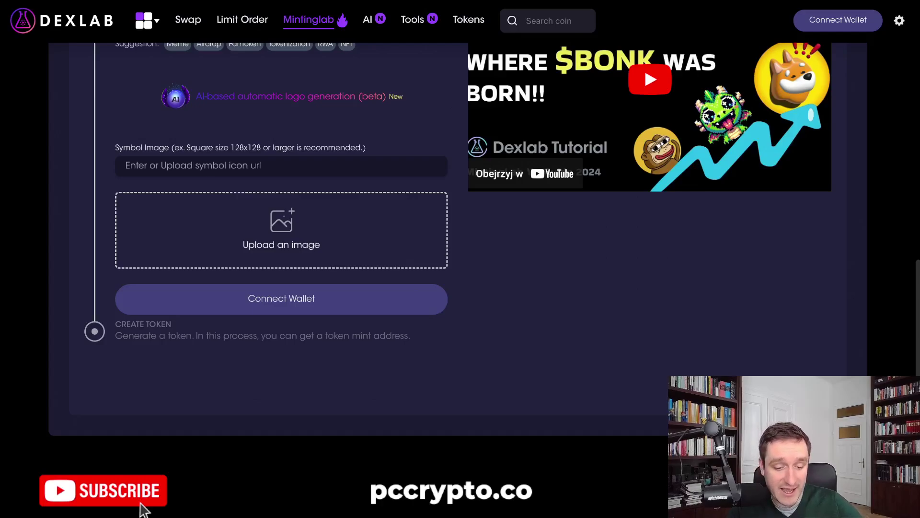
Step: Scroll back to the top of the Token Minting form, then move to the OpenBook Create Market tab
{"action": "scroll", "coordinate": [143, 510], "scroll_direction": "up", "scroll_amount": 5}
{"action": "scroll", "coordinate": [143, 510], "scroll_direction": "up", "scroll_amount": 6}
{"action": "scroll", "coordinate": [143, 510], "scroll_direction": "down", "scroll_amount": 3}
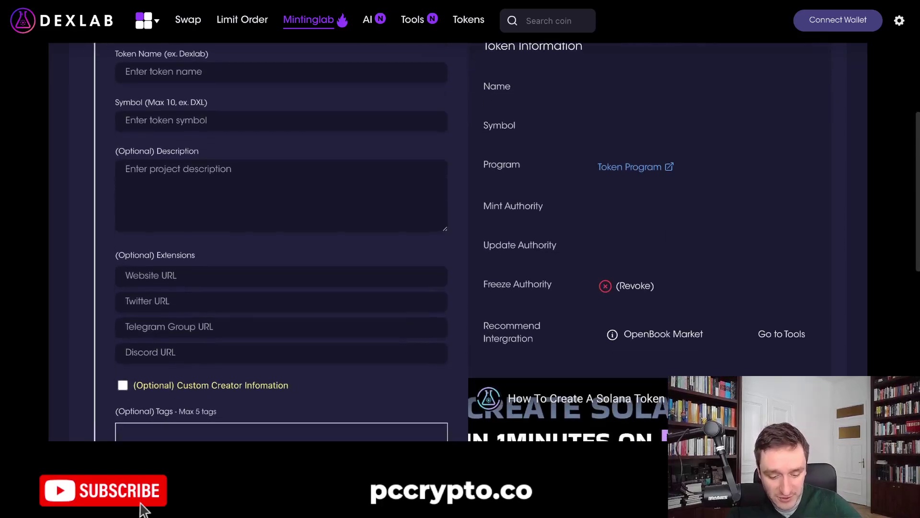
{"action": "scroll", "coordinate": [142, 510], "scroll_direction": "down", "scroll_amount": 2}
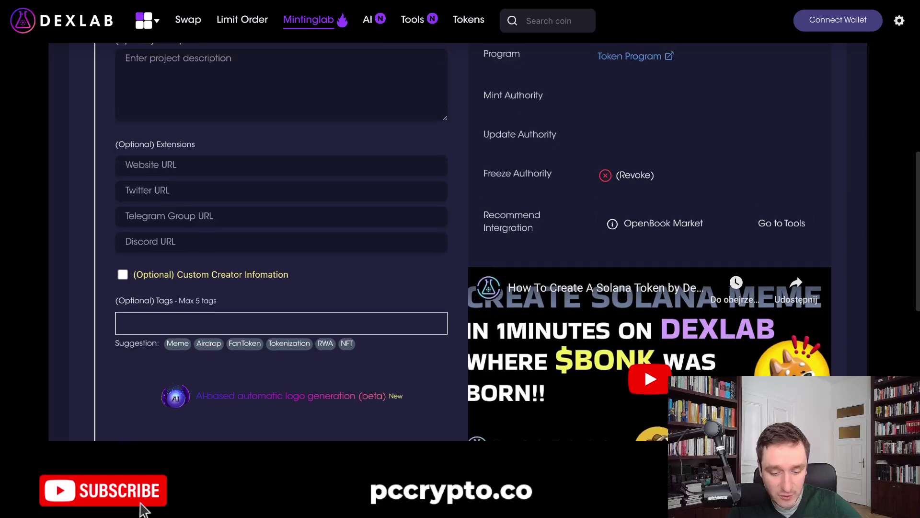
{"action": "scroll", "coordinate": [142, 509], "scroll_direction": "up", "scroll_amount": 1}
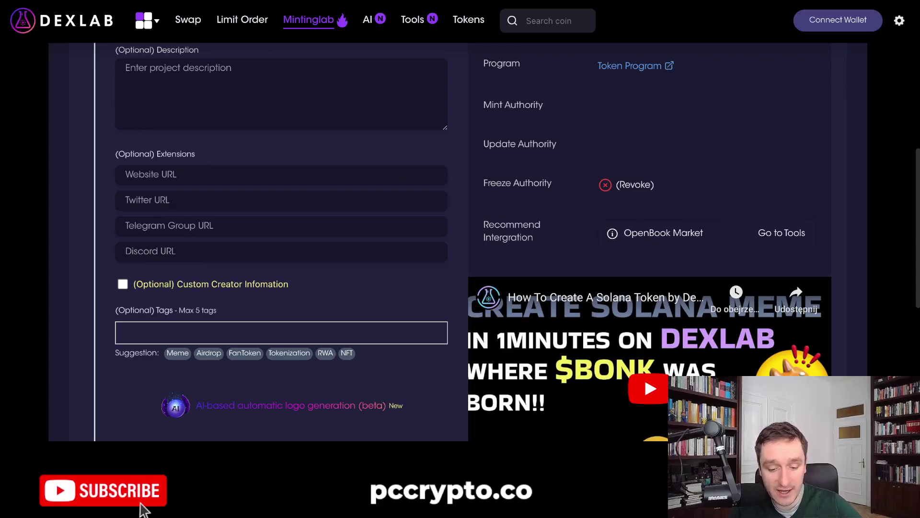
{"action": "scroll", "coordinate": [143, 509], "scroll_direction": "up", "scroll_amount": 2}
{"action": "scroll", "coordinate": [142, 509], "scroll_direction": "up", "scroll_amount": 1}
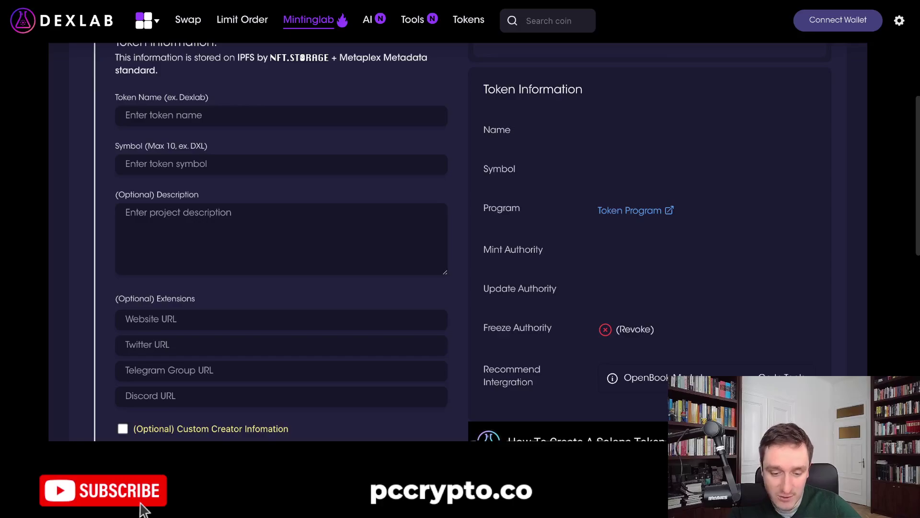
{"action": "key", "text": "ctrl+Tab"}
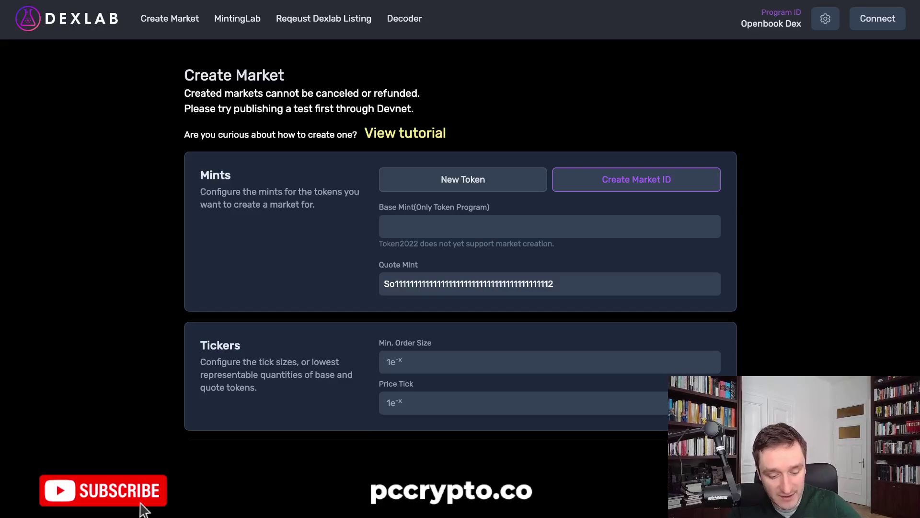
Step: Enter 3 as both the minimum order size and the price tick
{"action": "scroll", "coordinate": [143, 510], "scroll_direction": "down", "scroll_amount": 2}
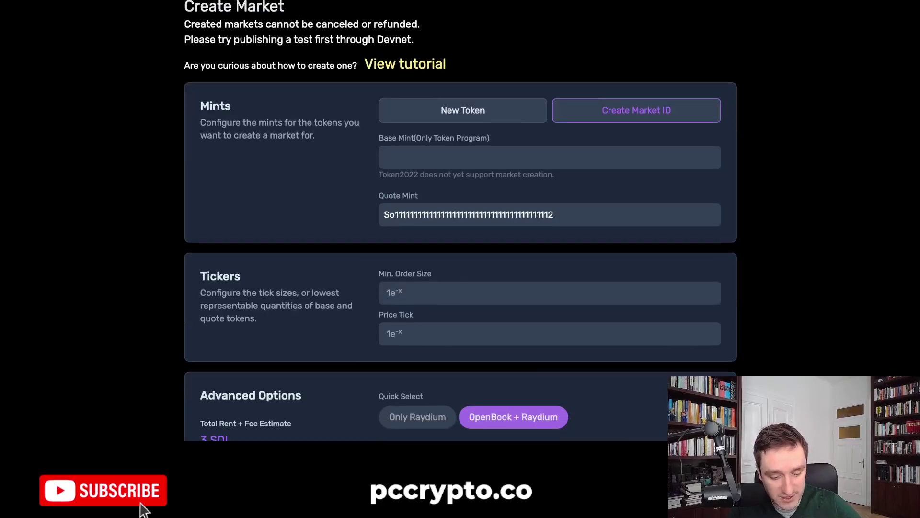
{"action": "scroll", "coordinate": [144, 510], "scroll_direction": "down", "scroll_amount": 4}
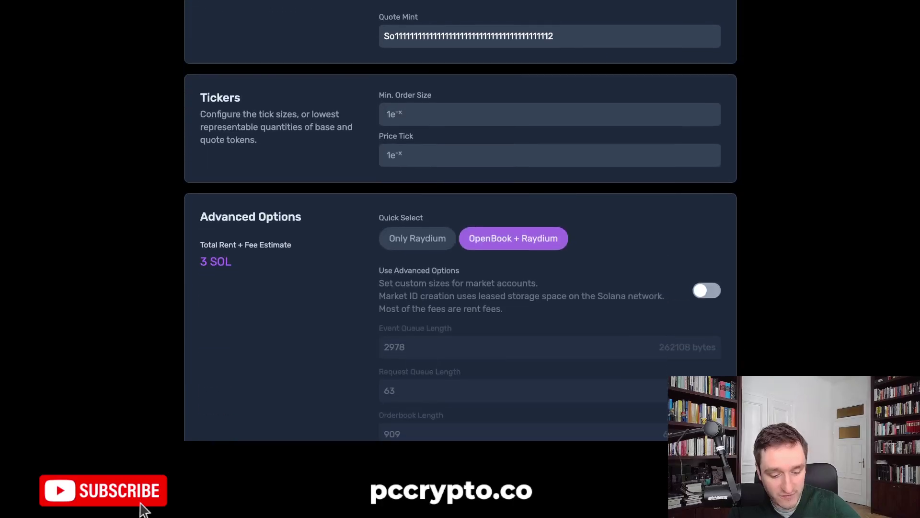
{"action": "left_click", "coordinate": [551, 114]}
{"action": "type", "text": "3"}
{"action": "left_click", "coordinate": [551, 155]}
{"action": "type", "text": "3"}
{"action": "left_click", "coordinate": [144, 510]}
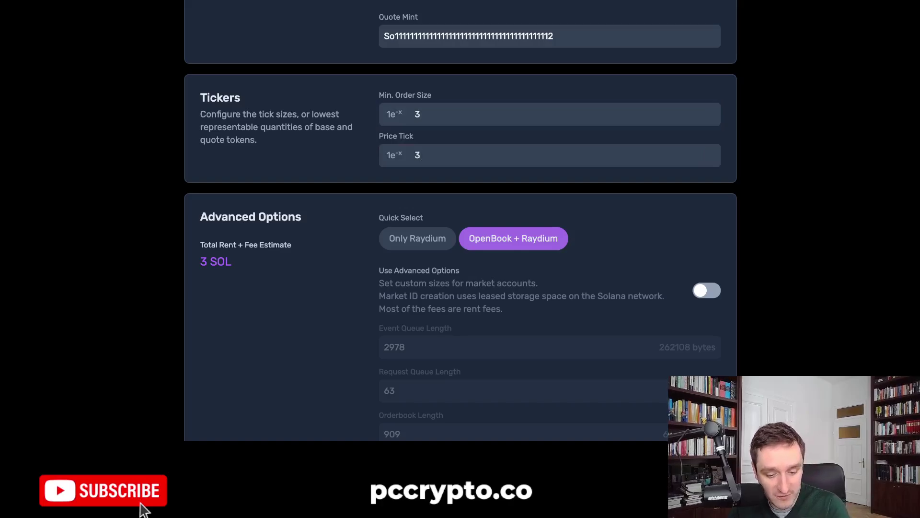
Step: Clear the minimum order size and price tick values again
{"action": "scroll", "coordinate": [144, 511], "scroll_direction": "down", "scroll_amount": 1}
{"action": "key", "text": "shift+Tab"}
{"action": "key", "text": "BackSpace"}
{"action": "key", "text": "Tab"}
{"action": "key", "text": "BackSpace"}
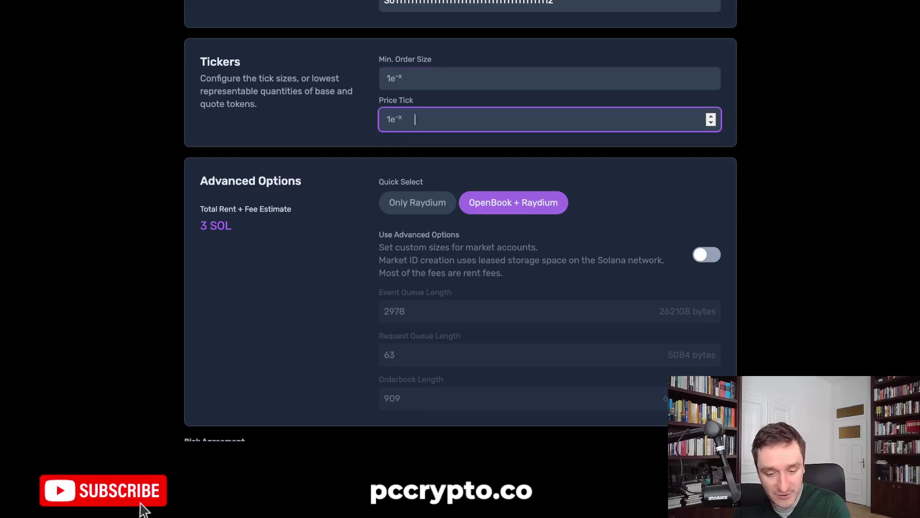
{"action": "scroll", "coordinate": [143, 510], "scroll_direction": "up", "scroll_amount": 4}
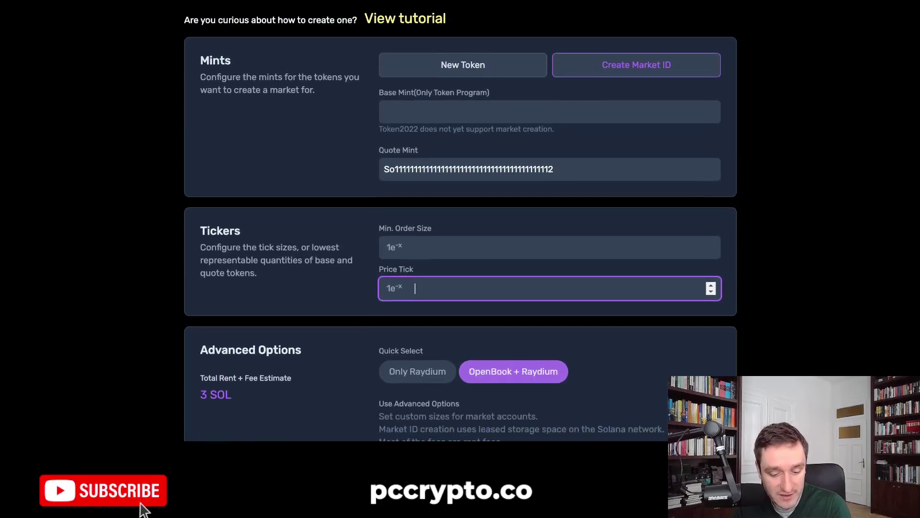
{"action": "key", "text": "shift+Tab"}
Step: Choose OpenBook + Raydium under Quick Select so the rent and fee estimate shows 3 SOL
{"action": "scroll", "coordinate": [144, 511], "scroll_direction": "down", "scroll_amount": 5}
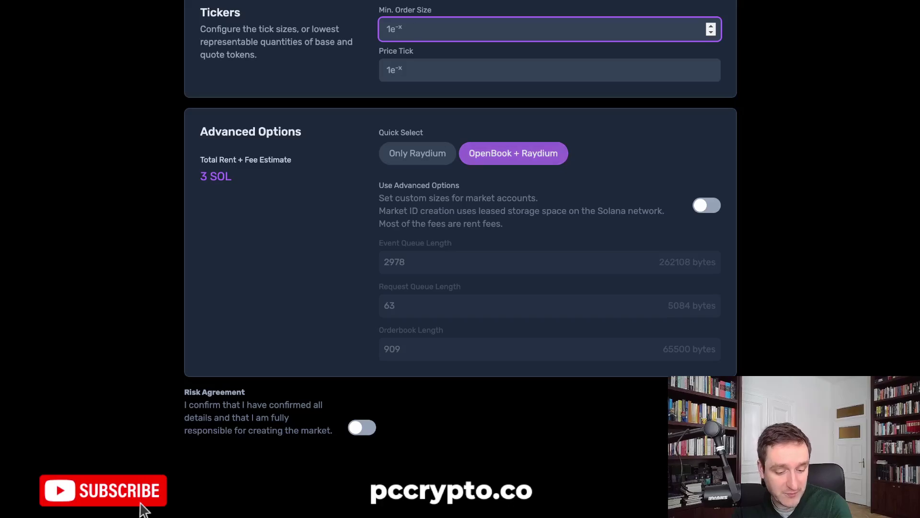
{"action": "left_click", "coordinate": [417, 153]}
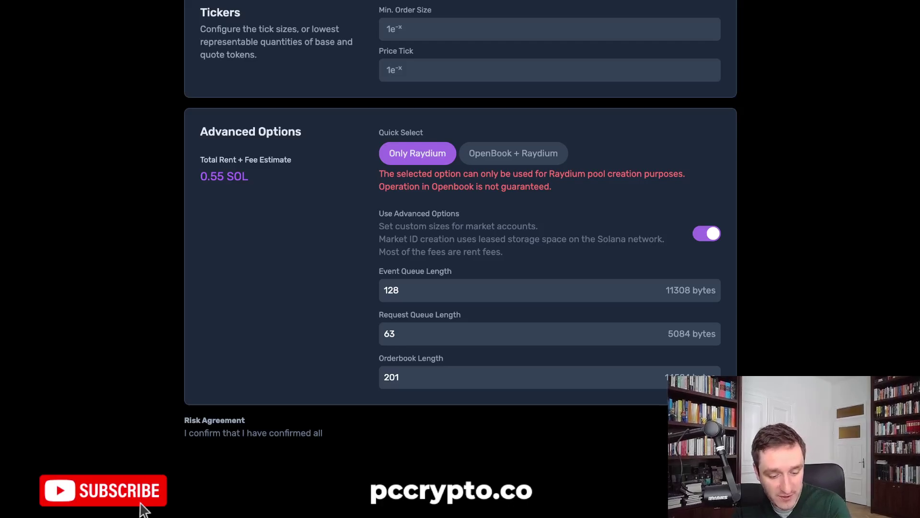
{"action": "scroll", "coordinate": [460, 220], "scroll_direction": "down", "scroll_amount": 2}
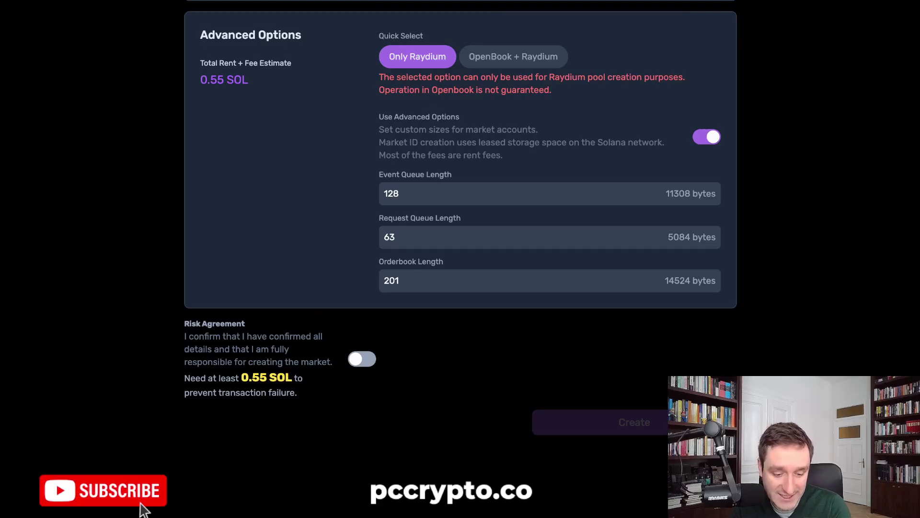
{"action": "scroll", "coordinate": [460, 239], "scroll_direction": "up", "scroll_amount": 10}
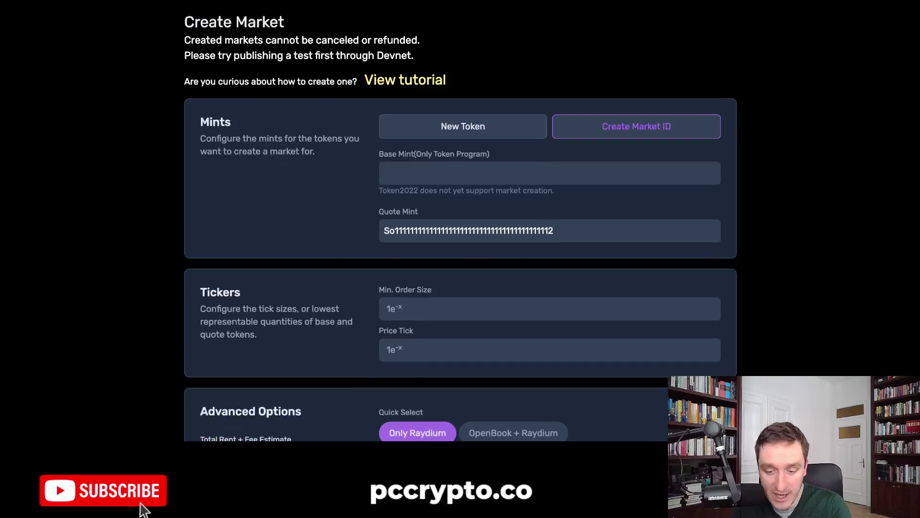
{"action": "scroll", "coordinate": [144, 511], "scroll_direction": "down", "scroll_amount": 4}
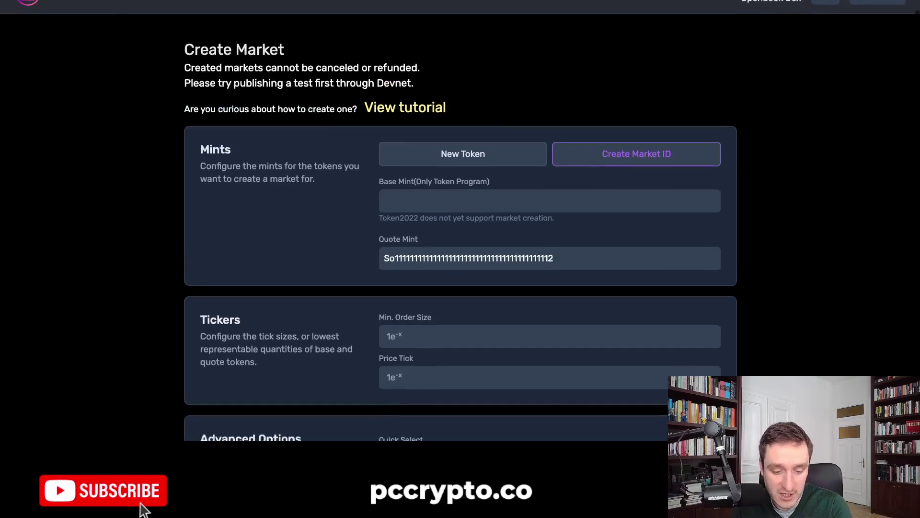
{"action": "scroll", "coordinate": [143, 511], "scroll_direction": "down", "scroll_amount": 4}
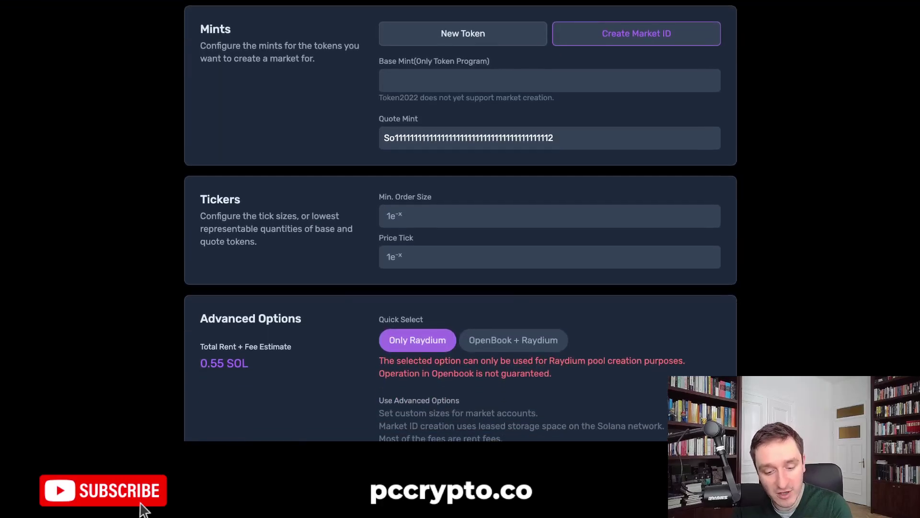
{"action": "scroll", "coordinate": [144, 510], "scroll_direction": "down", "scroll_amount": 3}
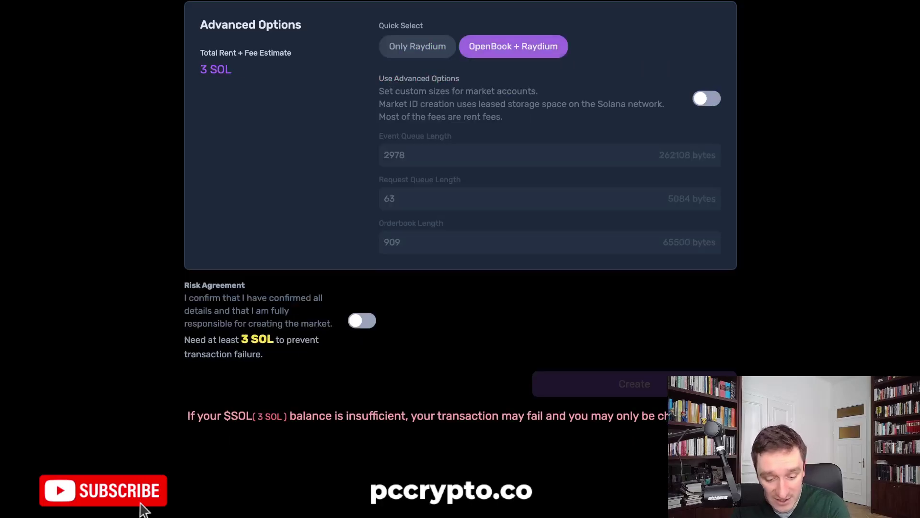
{"action": "scroll", "coordinate": [460, 259], "scroll_direction": "up", "scroll_amount": 10}
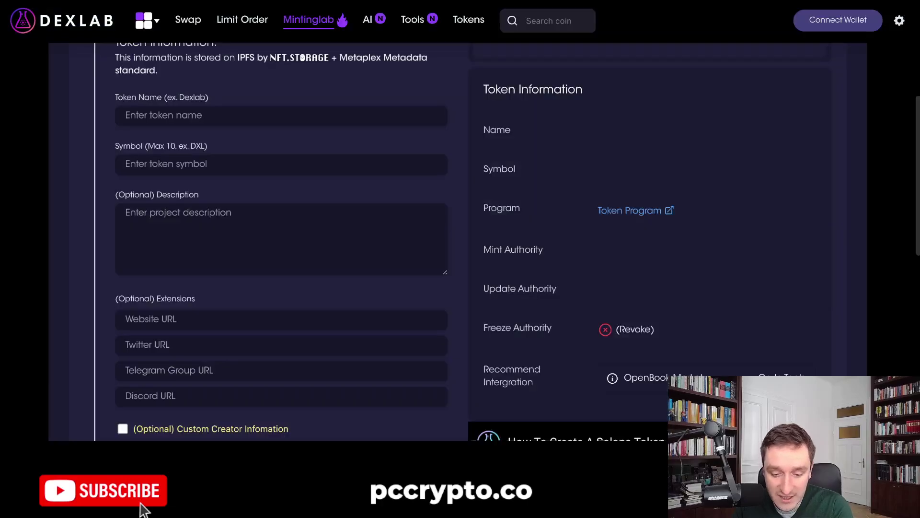
Step: Scroll up and down through the Mintinglab Token Minting form
{"action": "scroll", "coordinate": [460, 239], "scroll_direction": "up", "scroll_amount": 3}
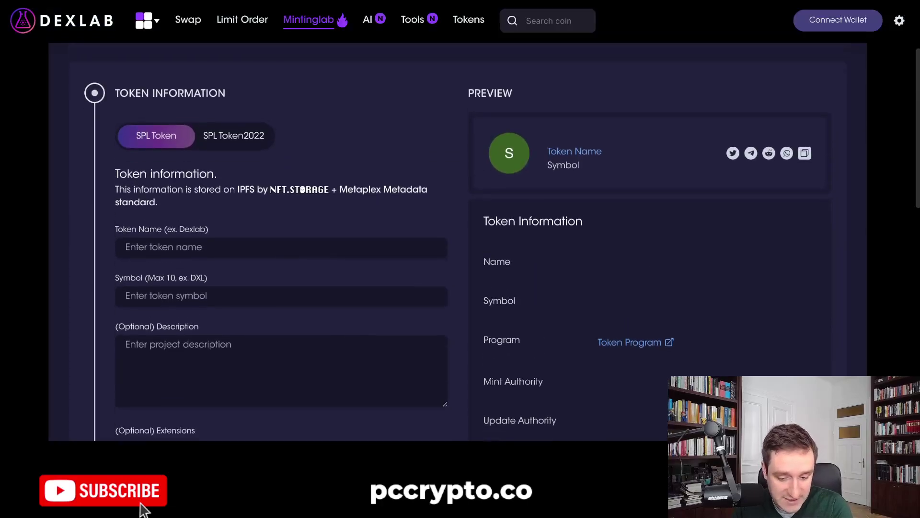
{"action": "scroll", "coordinate": [144, 510], "scroll_direction": "down", "scroll_amount": 3}
{"action": "scroll", "coordinate": [143, 511], "scroll_direction": "up", "scroll_amount": 1}
{"action": "scroll", "coordinate": [144, 510], "scroll_direction": "up", "scroll_amount": 5}
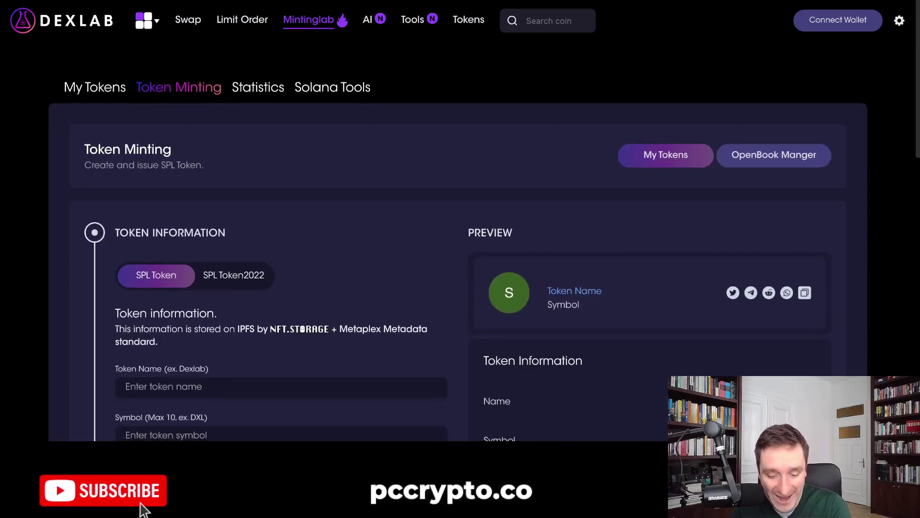
{"action": "scroll", "coordinate": [143, 510], "scroll_direction": "down", "scroll_amount": 10}
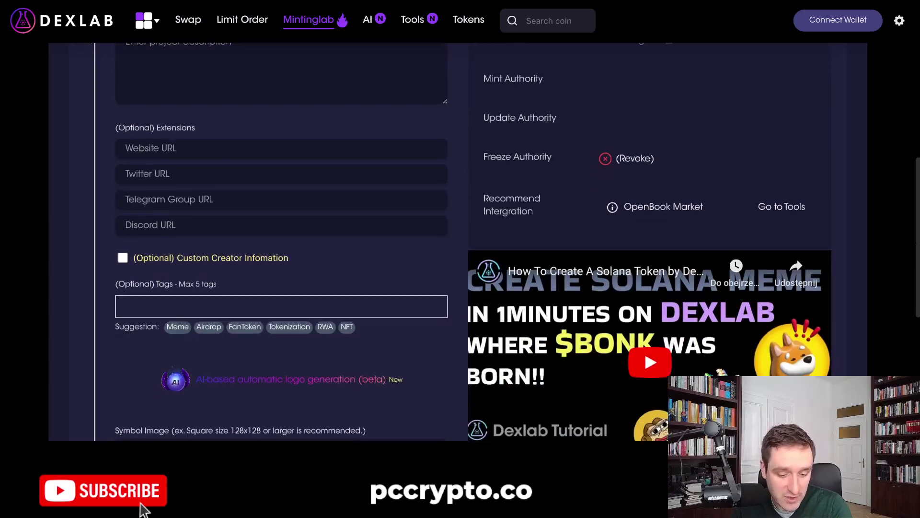
{"action": "scroll", "coordinate": [144, 511], "scroll_direction": "down", "scroll_amount": 4}
{"action": "scroll", "coordinate": [144, 511], "scroll_direction": "up", "scroll_amount": 12}
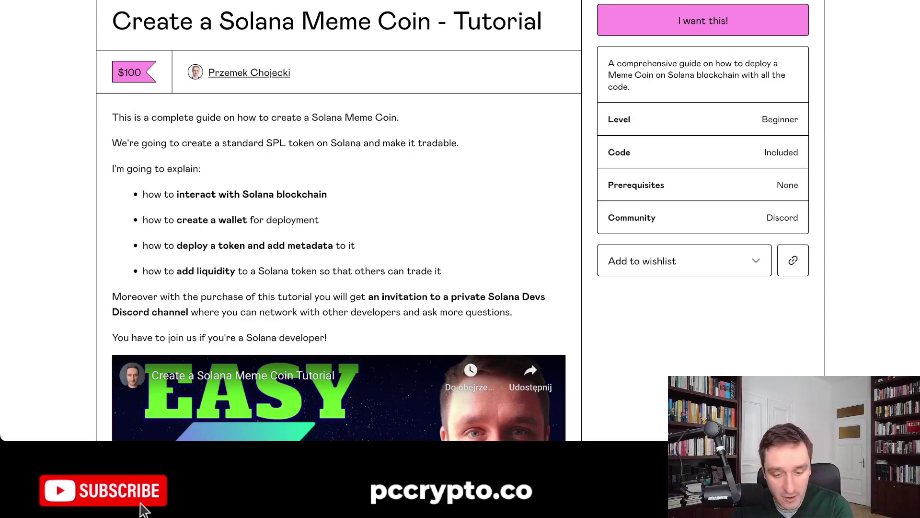
Step: Review the tutorial's description and embedded video, then switch back to Dexlab Token Minting
{"action": "scroll", "coordinate": [143, 509], "scroll_direction": "down", "scroll_amount": 2}
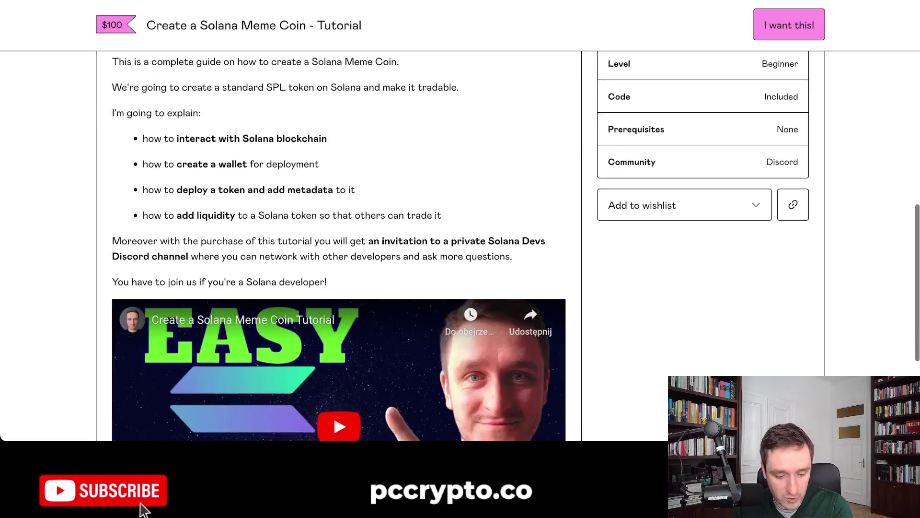
{"action": "scroll", "coordinate": [143, 509], "scroll_direction": "up", "scroll_amount": 1}
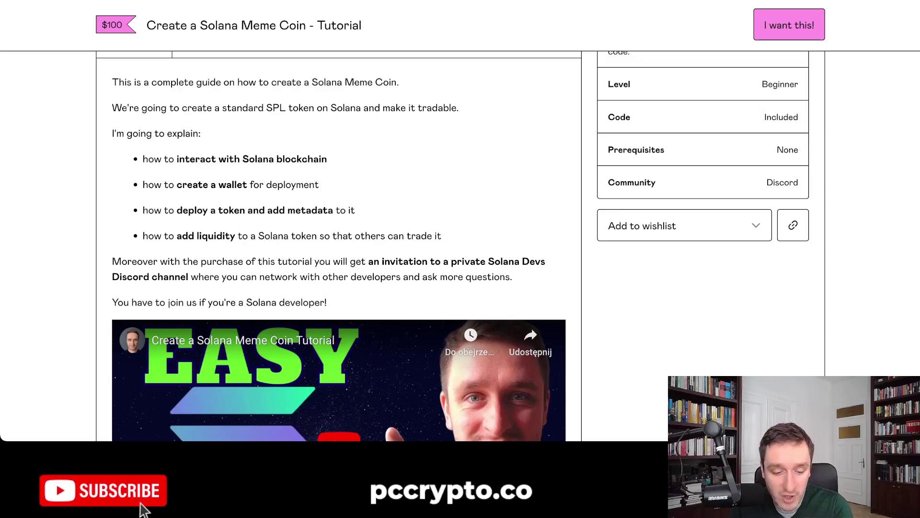
{"action": "scroll", "coordinate": [144, 509], "scroll_direction": "up", "scroll_amount": 4}
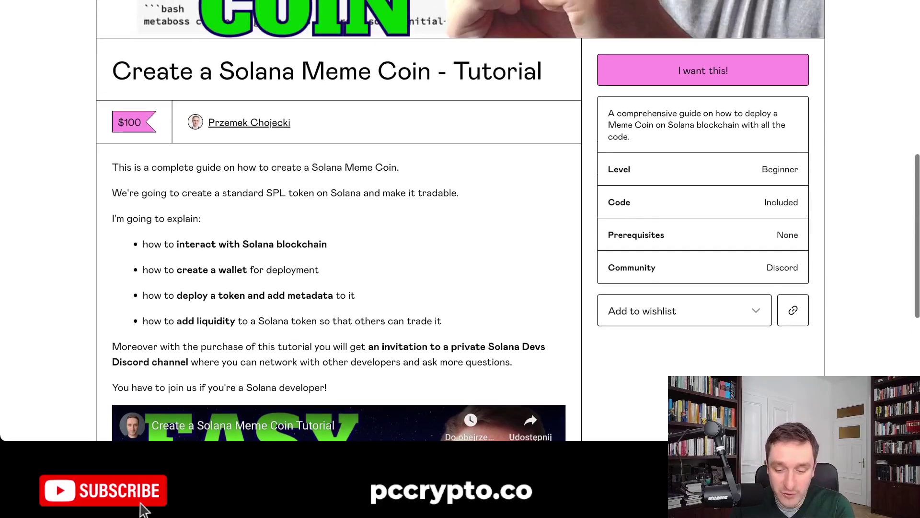
{"action": "scroll", "coordinate": [144, 509], "scroll_direction": "down", "scroll_amount": 1}
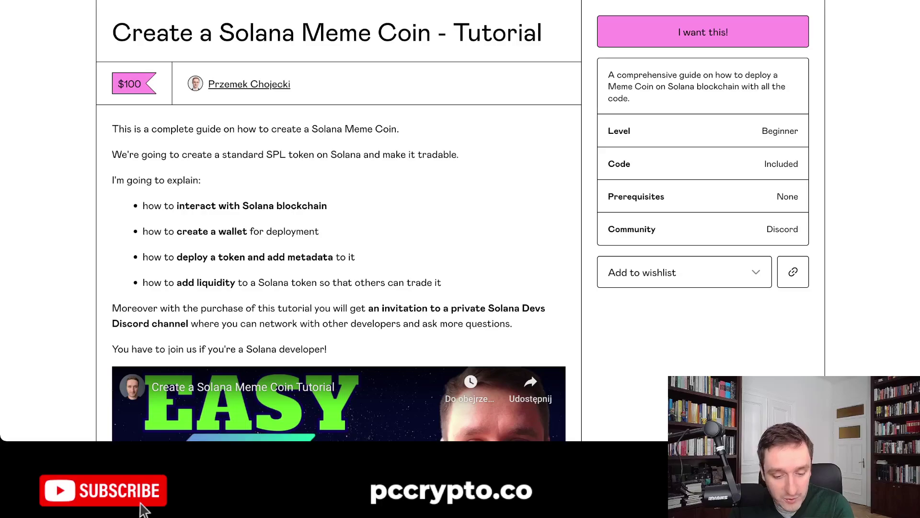
{"action": "scroll", "coordinate": [143, 509], "scroll_direction": "down", "scroll_amount": 1}
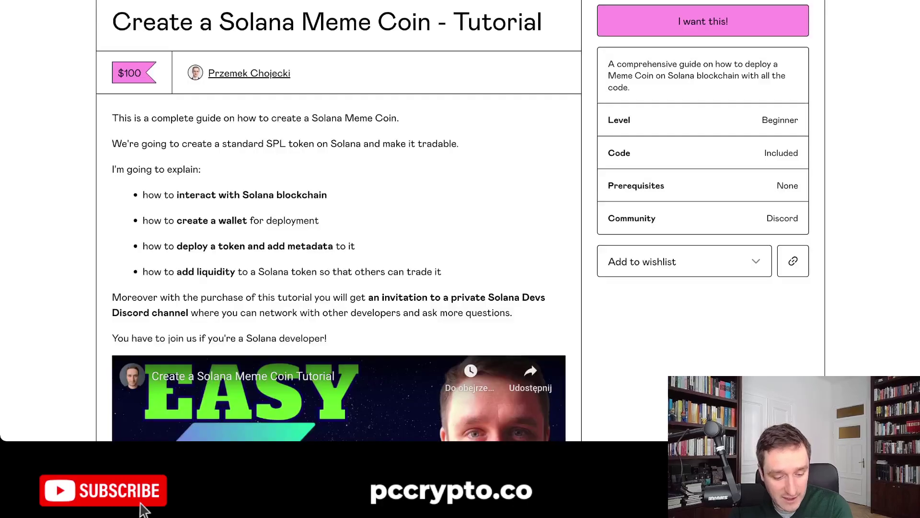
{"action": "scroll", "coordinate": [333, 243], "scroll_direction": "down", "scroll_amount": 5}
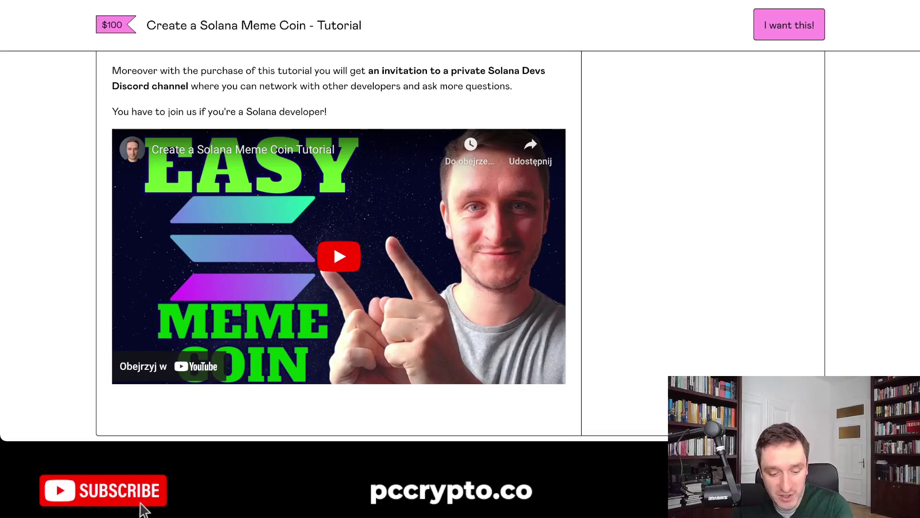
{"action": "scroll", "coordinate": [336, 240], "scroll_direction": "down", "scroll_amount": 1}
{"action": "scroll", "coordinate": [335, 240], "scroll_direction": "up", "scroll_amount": 8}
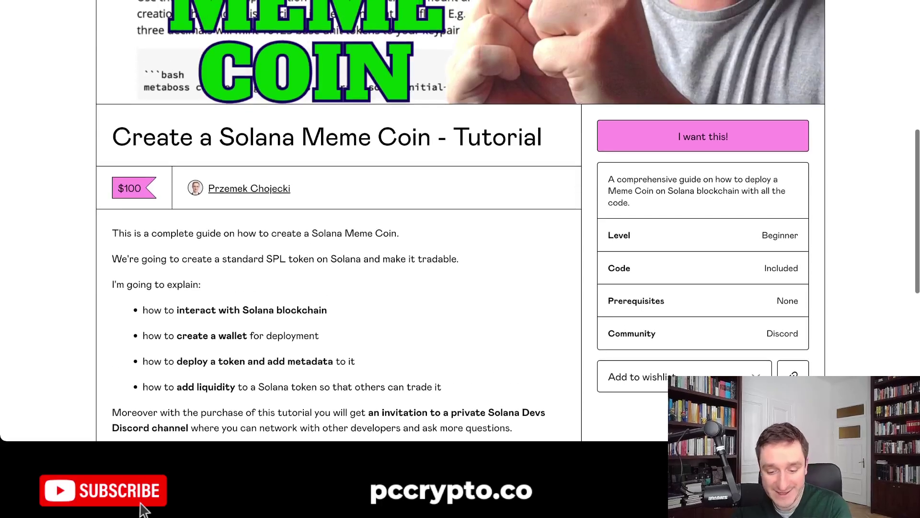
{"action": "scroll", "coordinate": [460, 220], "scroll_direction": "up", "scroll_amount": 3}
{"action": "scroll", "coordinate": [336, 221], "scroll_direction": "up", "scroll_amount": 3}
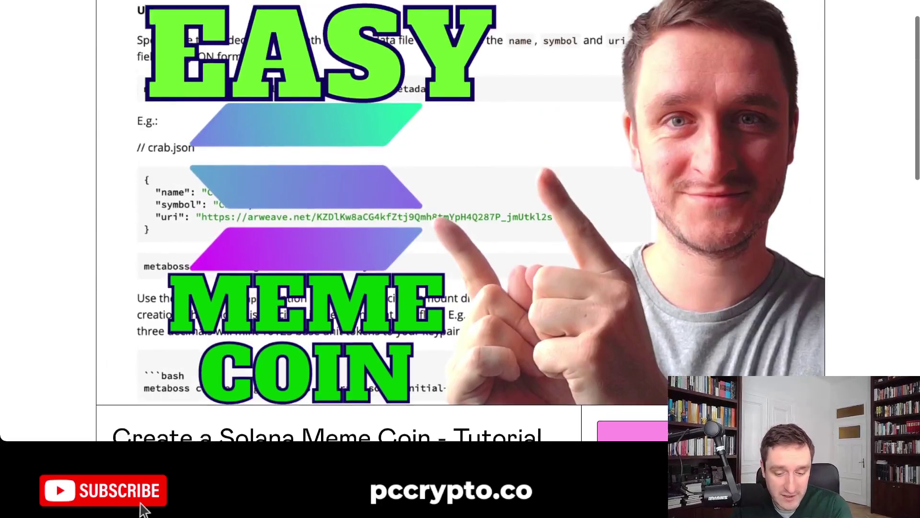
{"action": "scroll", "coordinate": [335, 220], "scroll_direction": "down", "scroll_amount": 8}
{"action": "scroll", "coordinate": [460, 220], "scroll_direction": "up", "scroll_amount": 1}
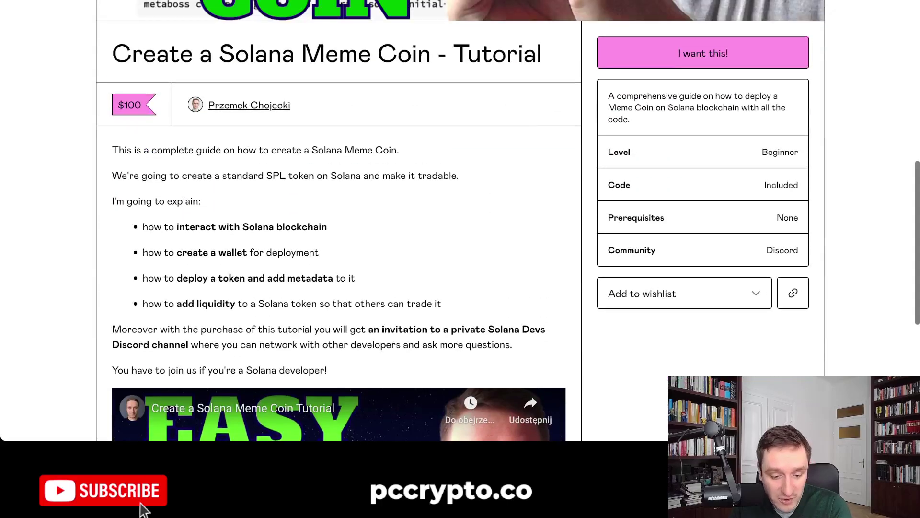
{"action": "key", "text": "ctrl+Tab"}
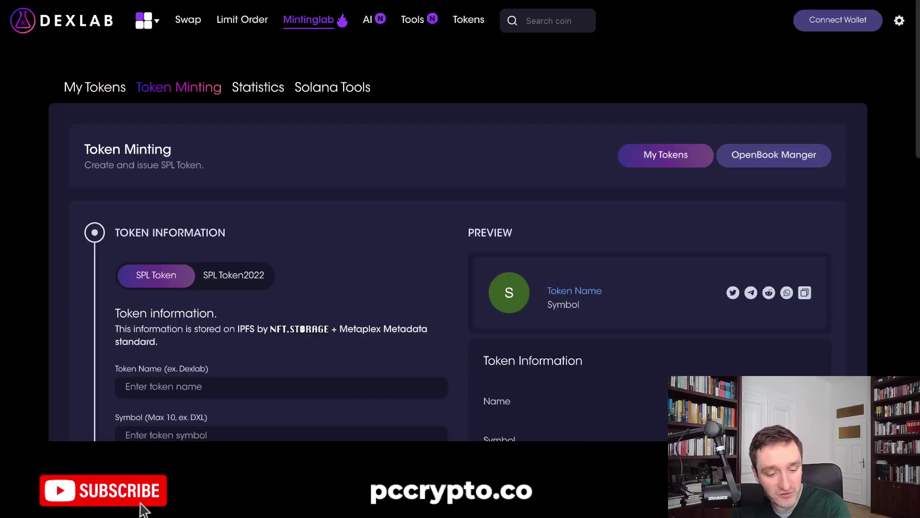
Step: Browse the Dexlab home page's Trade, Wallet, Swap, Minting, IDO and Hosting cards, then return to the top
{"action": "key", "text": "ctrl+Tab"}
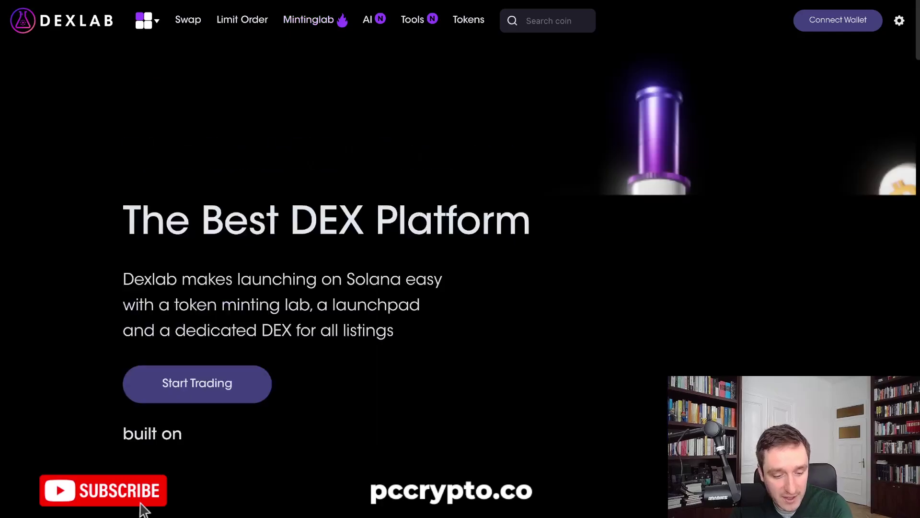
{"action": "scroll", "coordinate": [521, 244], "scroll_direction": "down", "scroll_amount": 7}
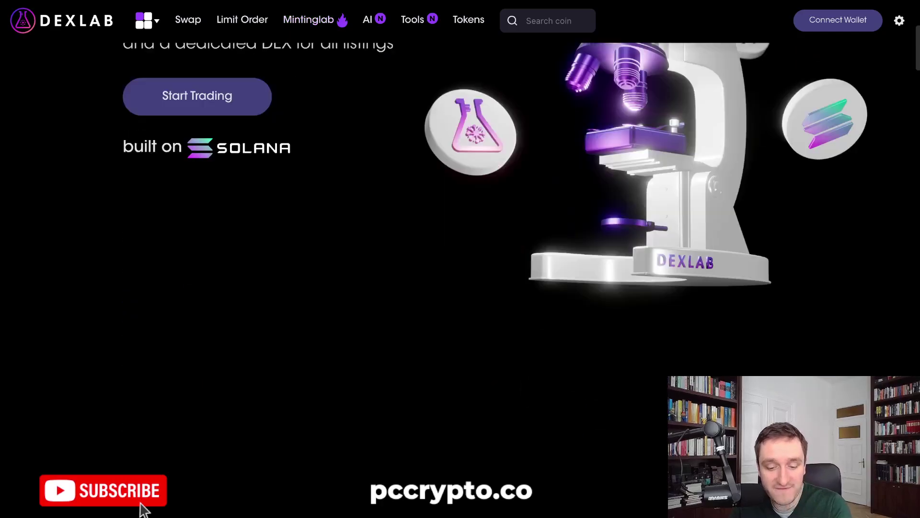
{"action": "scroll", "coordinate": [521, 244], "scroll_direction": "down", "scroll_amount": 10}
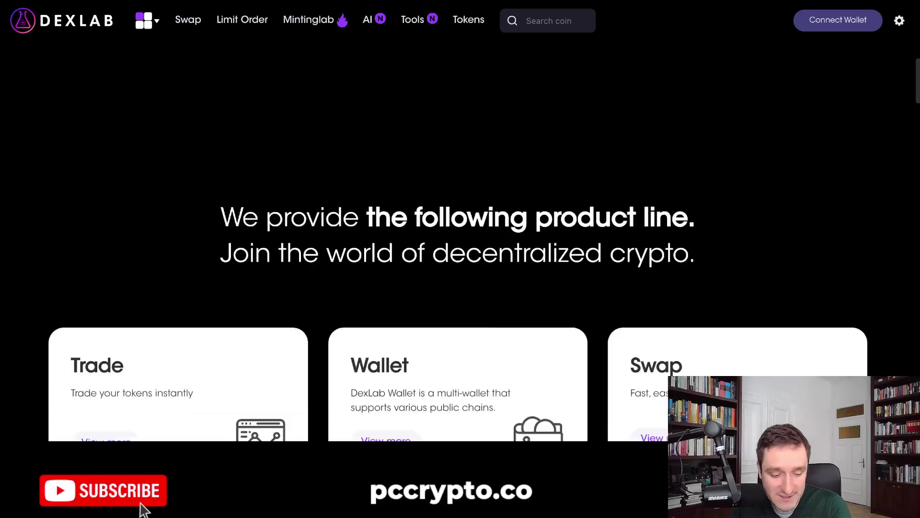
{"action": "scroll", "coordinate": [458, 243], "scroll_direction": "down", "scroll_amount": 2}
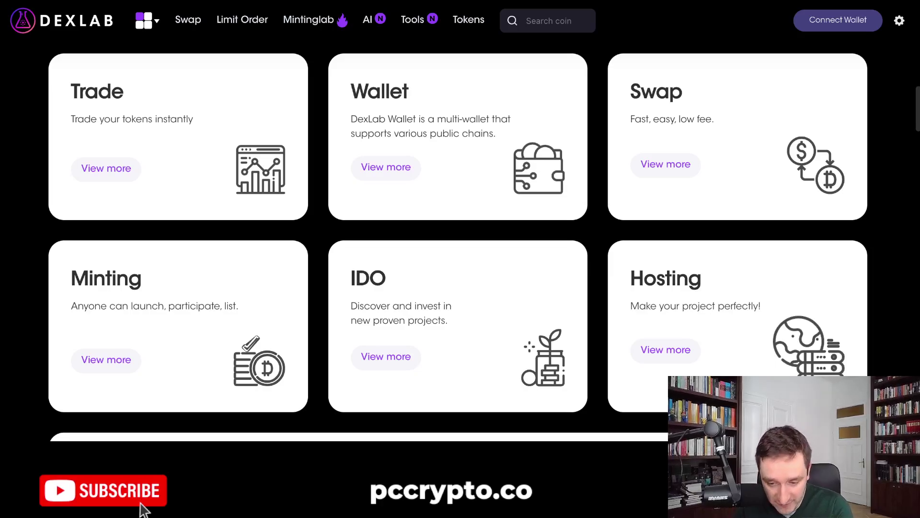
{"action": "scroll", "coordinate": [144, 509], "scroll_direction": "up", "scroll_amount": 1}
{"action": "scroll", "coordinate": [143, 509], "scroll_direction": "down", "scroll_amount": 1}
{"action": "scroll", "coordinate": [144, 509], "scroll_direction": "down", "scroll_amount": 1}
{"action": "scroll", "coordinate": [144, 509], "scroll_direction": "up", "scroll_amount": 1}
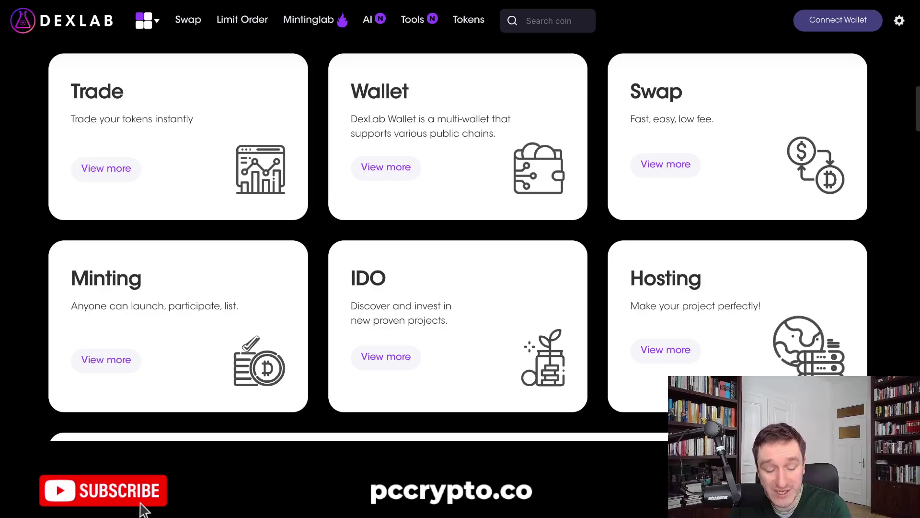
{"action": "scroll", "coordinate": [143, 509], "scroll_direction": "up", "scroll_amount": 10}
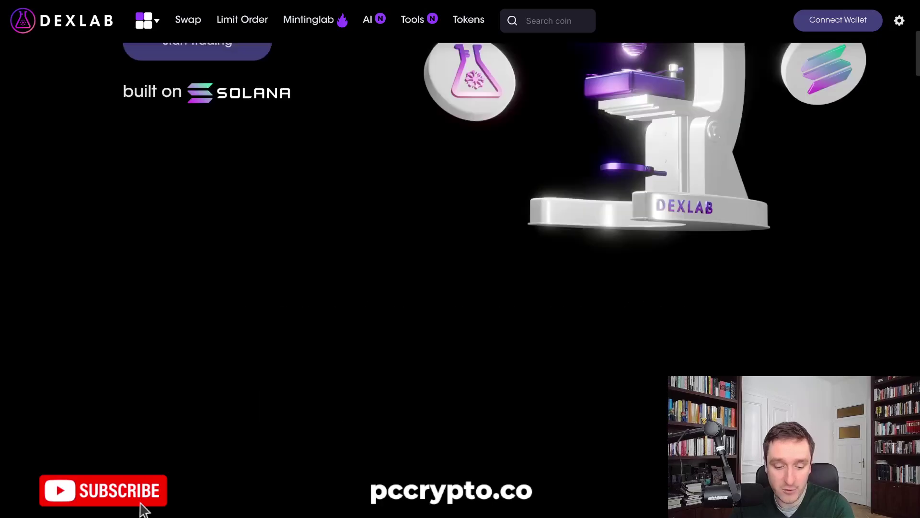